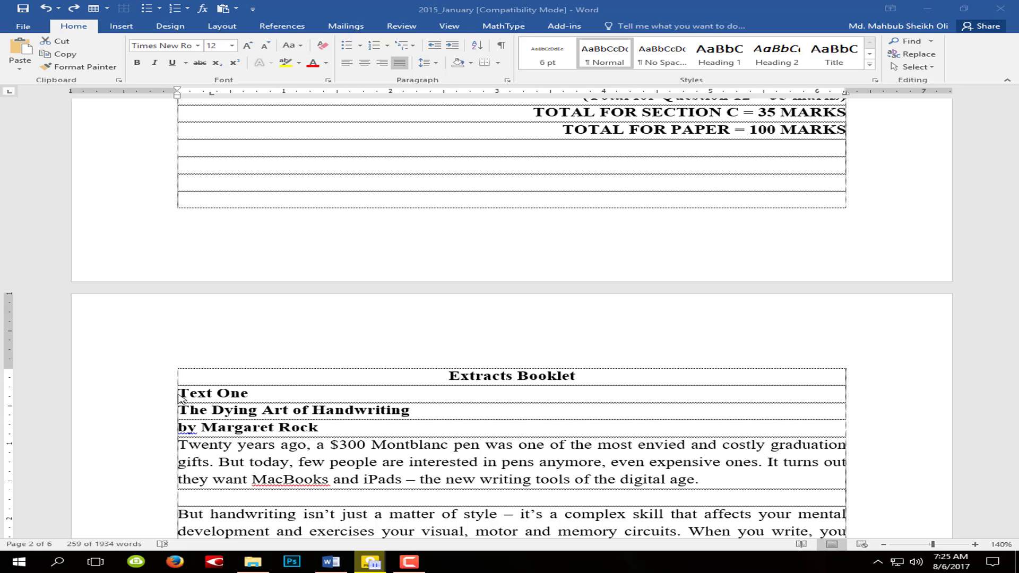
Step: Select the "Text One" heading from start to end and from end to start, clearing each selection
click(180, 398)
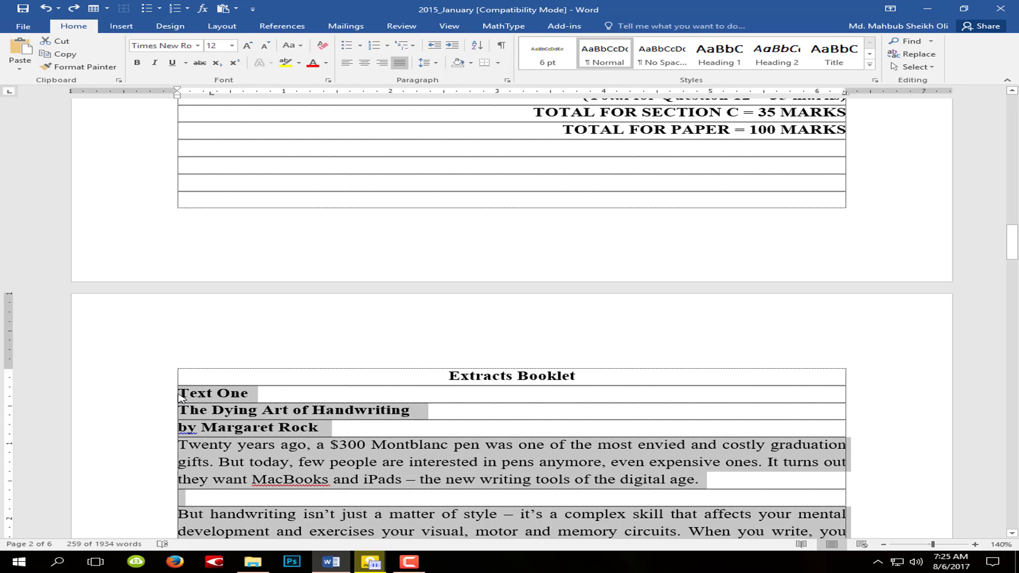
click(181, 399)
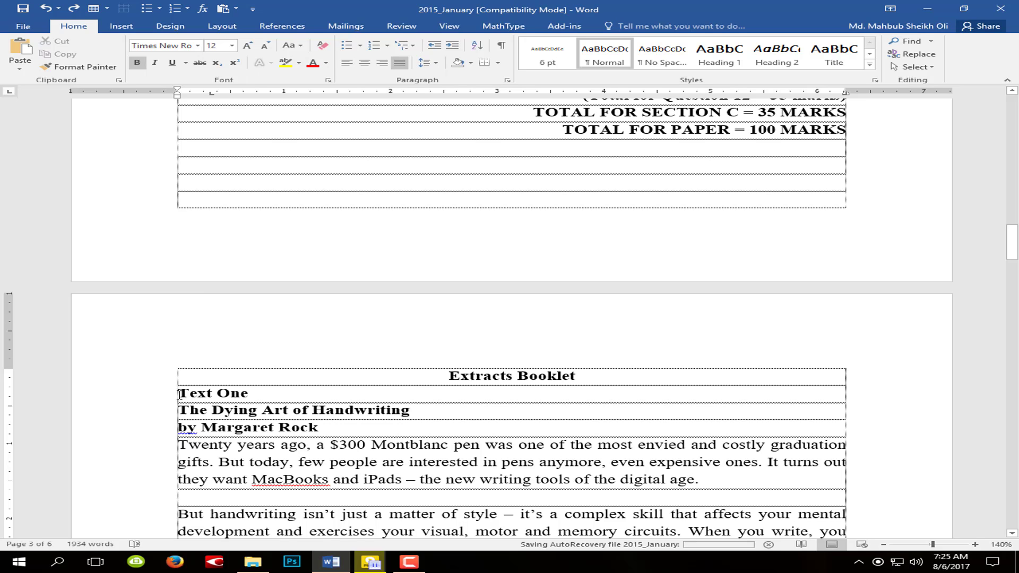
drag(181, 394, 258, 391)
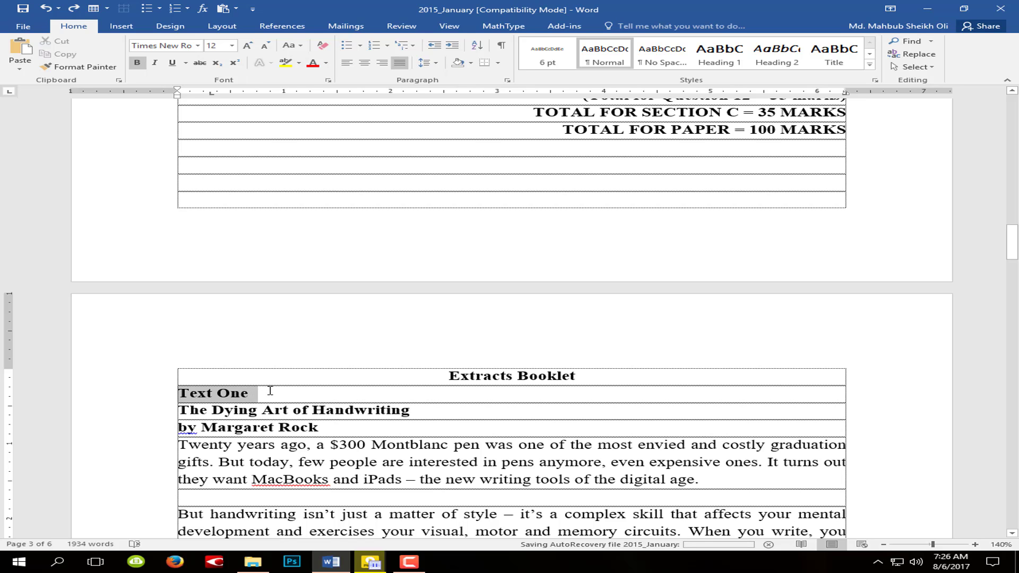
drag(270, 391, 269, 396)
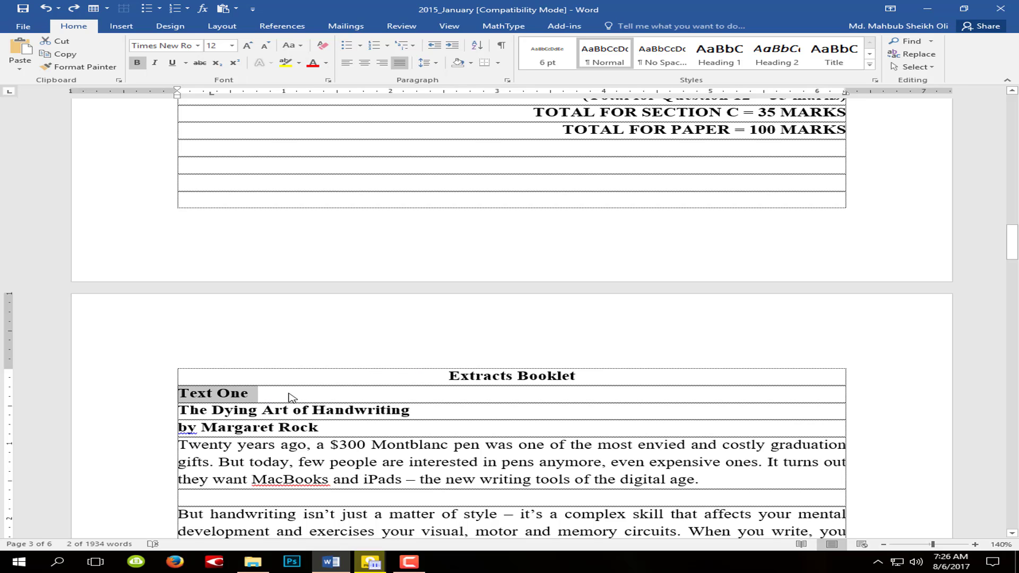
click(290, 398)
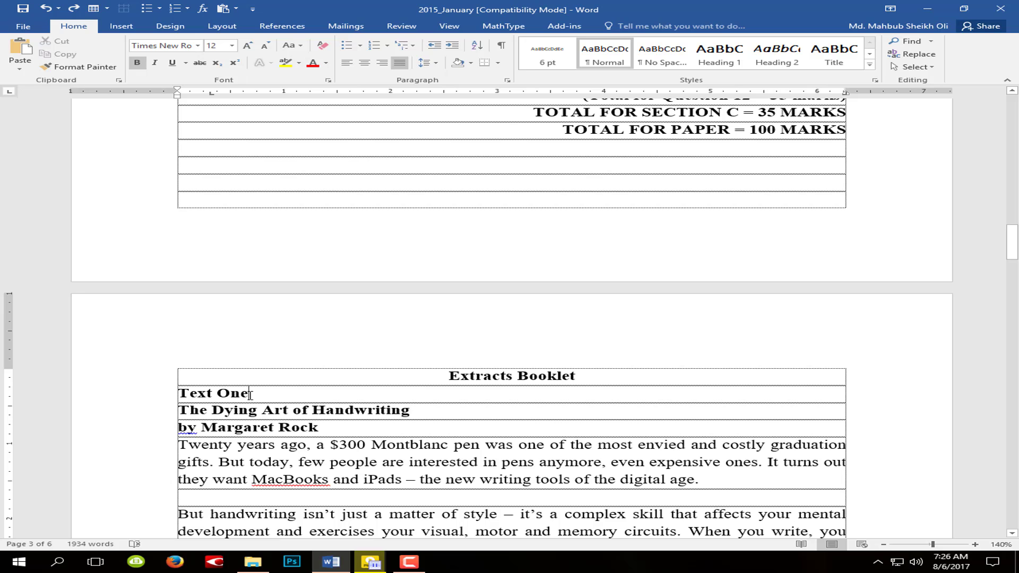
drag(250, 395, 194, 392)
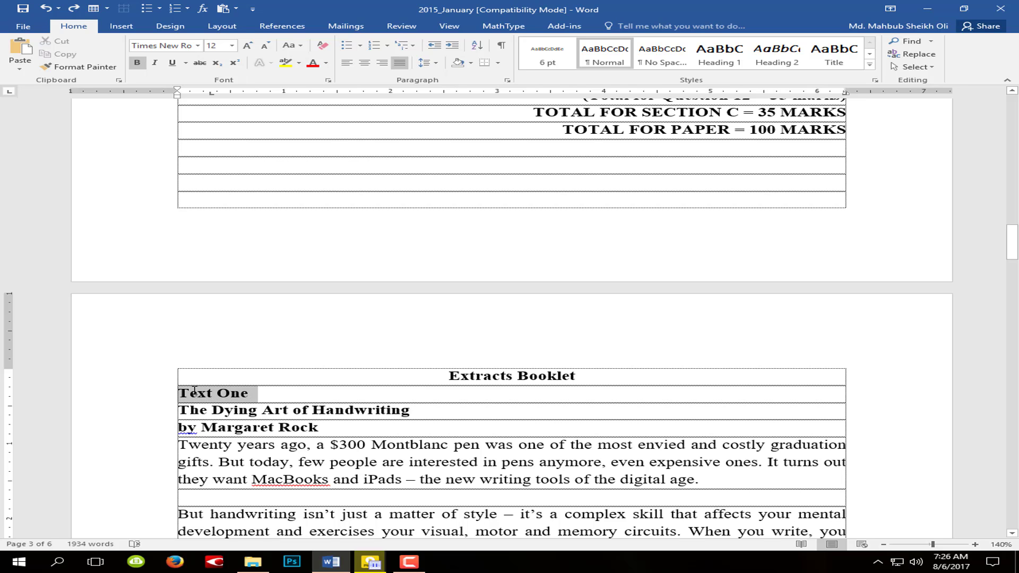
click(276, 398)
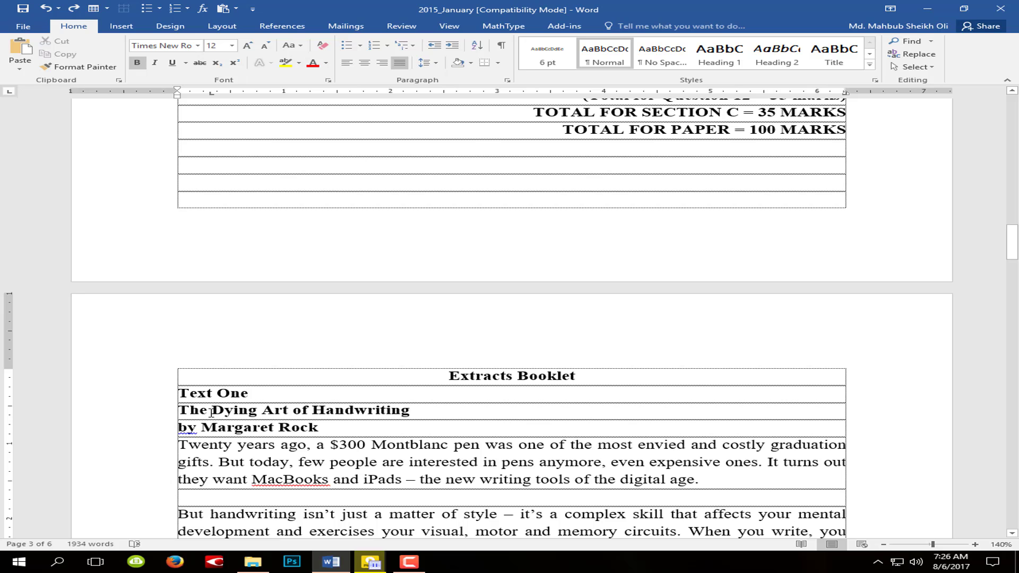
Step: Select the whole "Text One" line and only the word "Text", and clear the selection
double_click(190, 393)
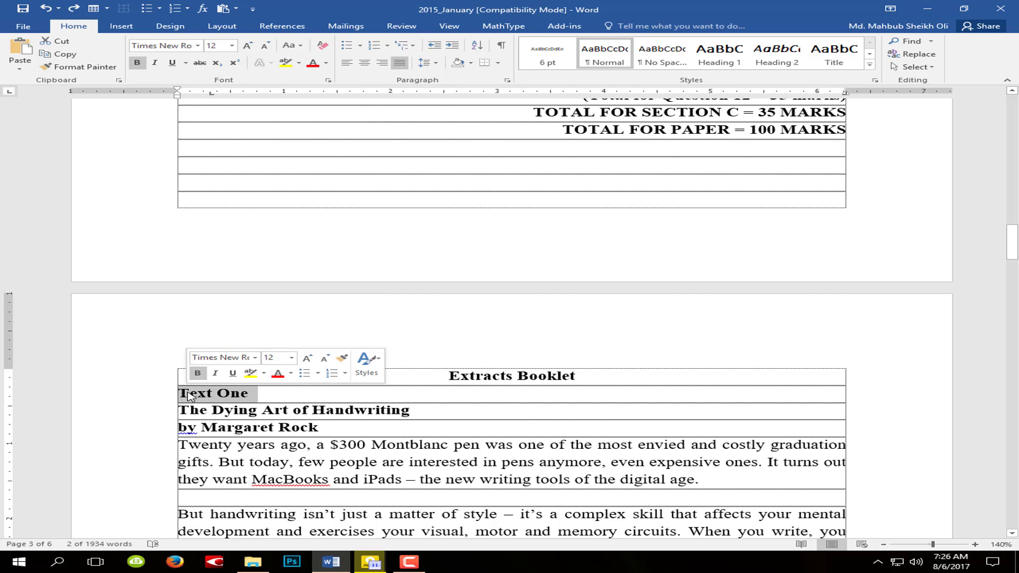
click(197, 393)
double_click(201, 394)
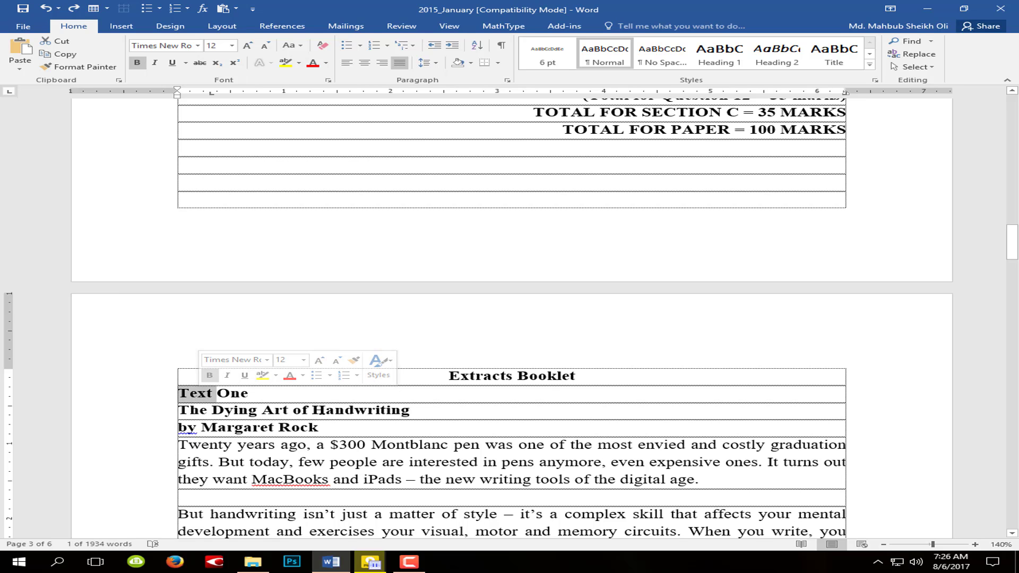
click(175, 394)
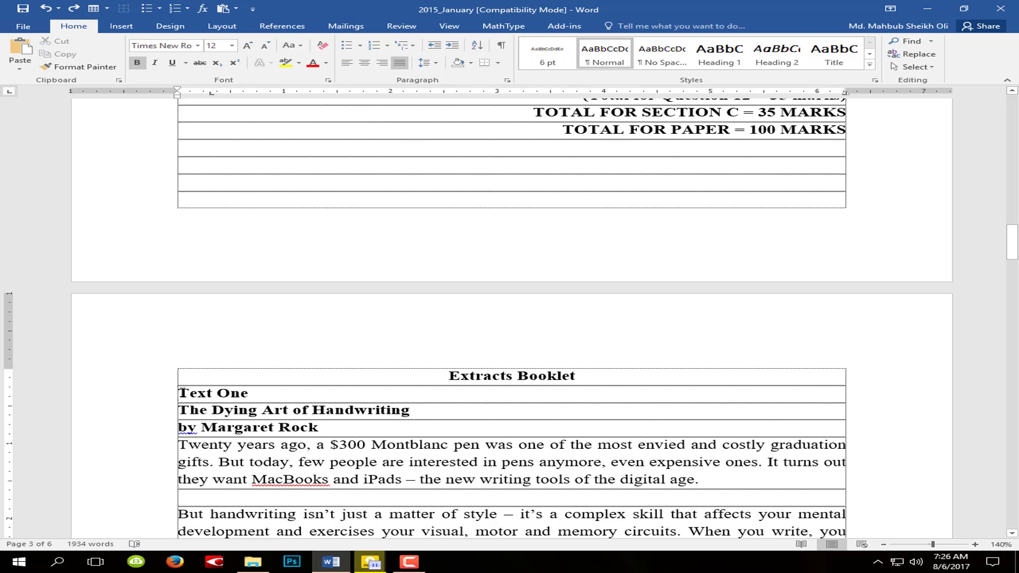
Step: Select the passage from "Text One" into the second paragraph, and the entire "Twenty years ago" paragraph, clearing each selection
drag(175, 395, 499, 392)
scroll(499, 391, up, 2)
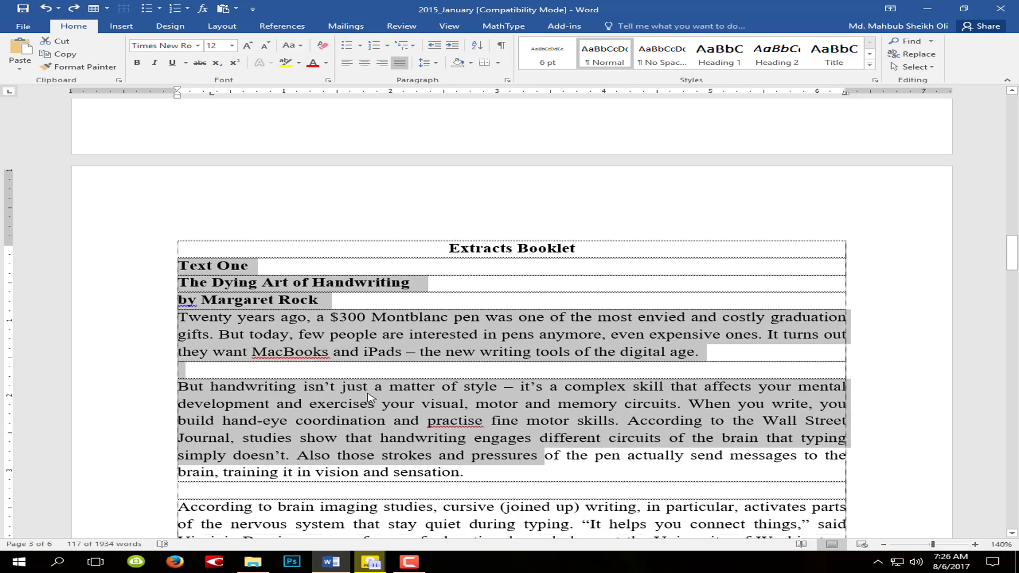
click(271, 339)
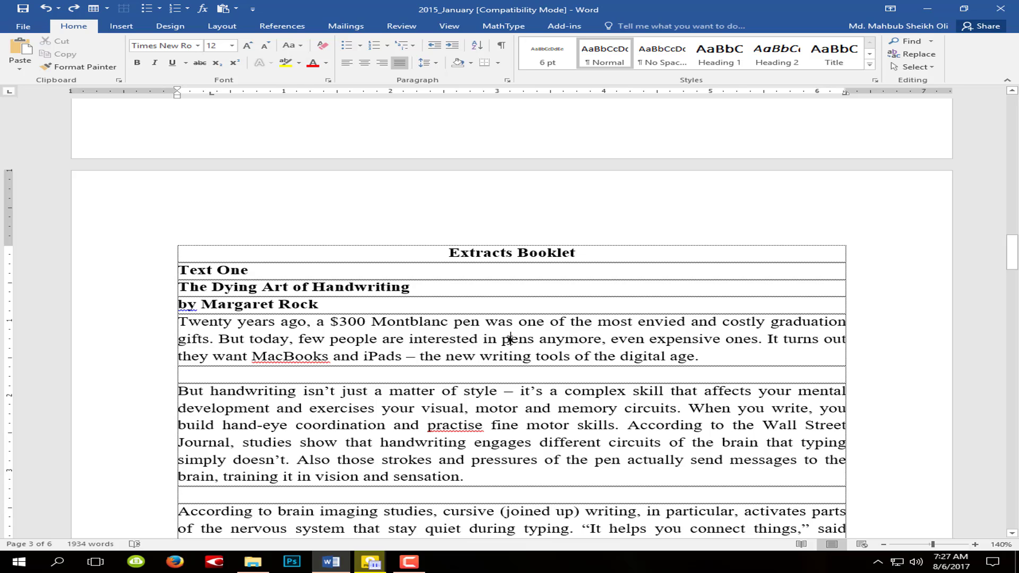
triple_click(508, 343)
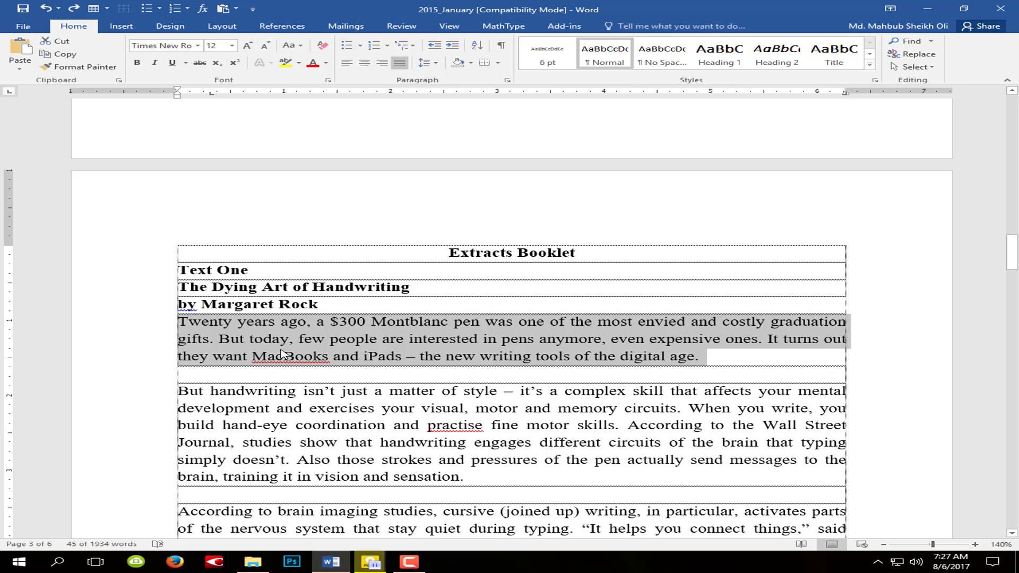
click(245, 343)
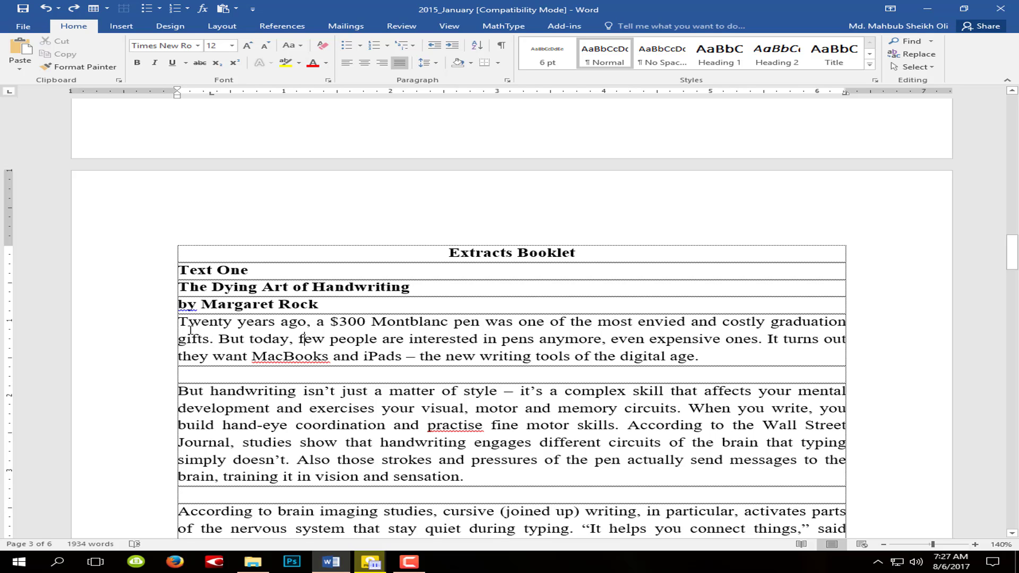
Step: From the page margin, select the "Text One" line, the "Twenty years ago" paragraph's second line and that whole paragraph, and clear the selection
click(155, 276)
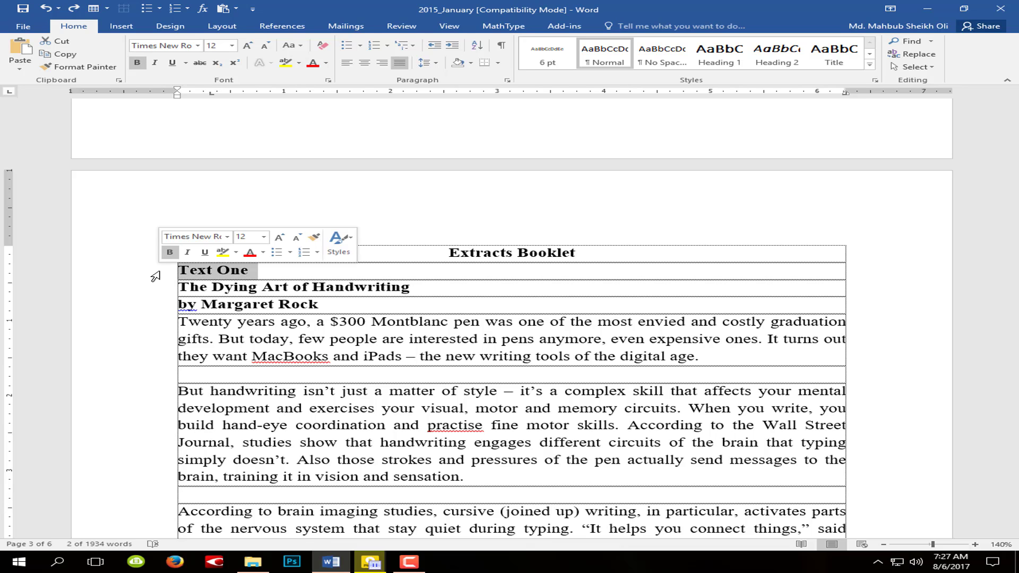
click(157, 339)
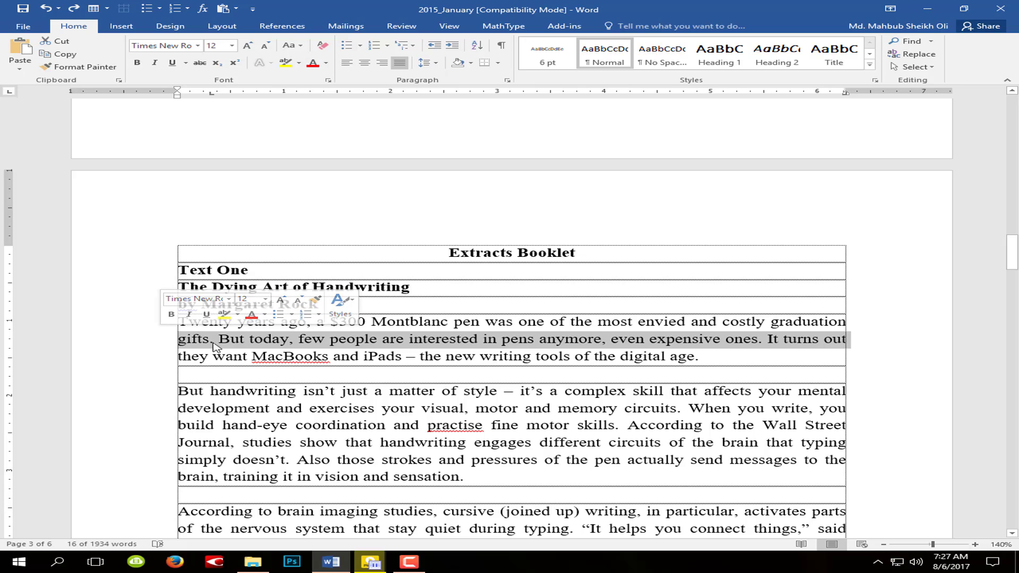
click(314, 348)
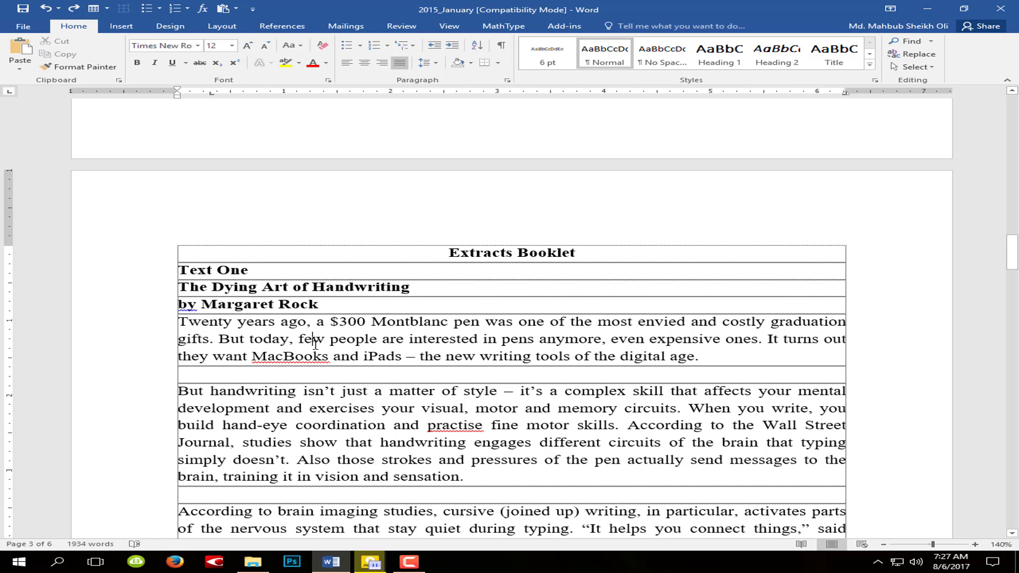
double_click(135, 352)
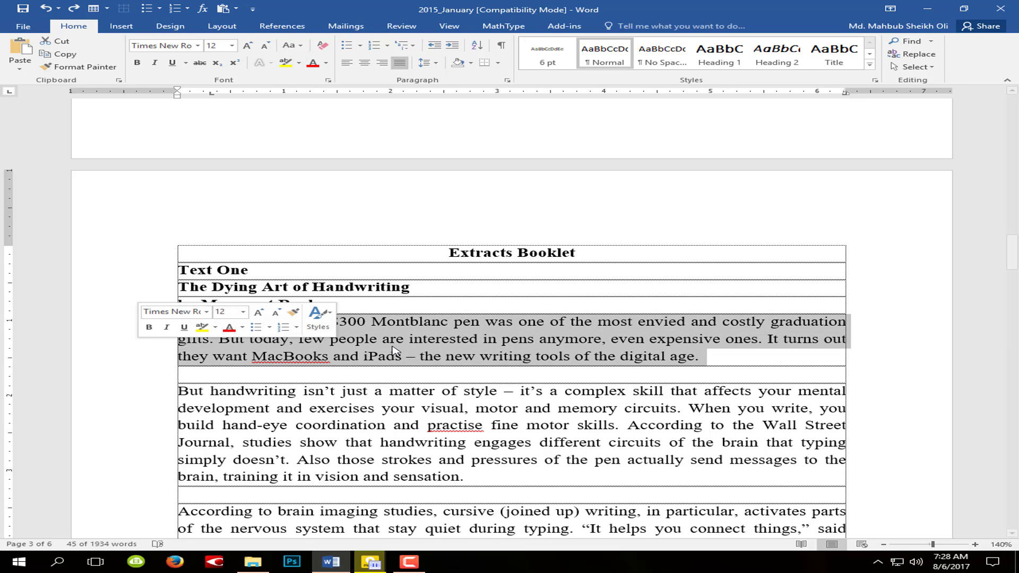
click(901, 342)
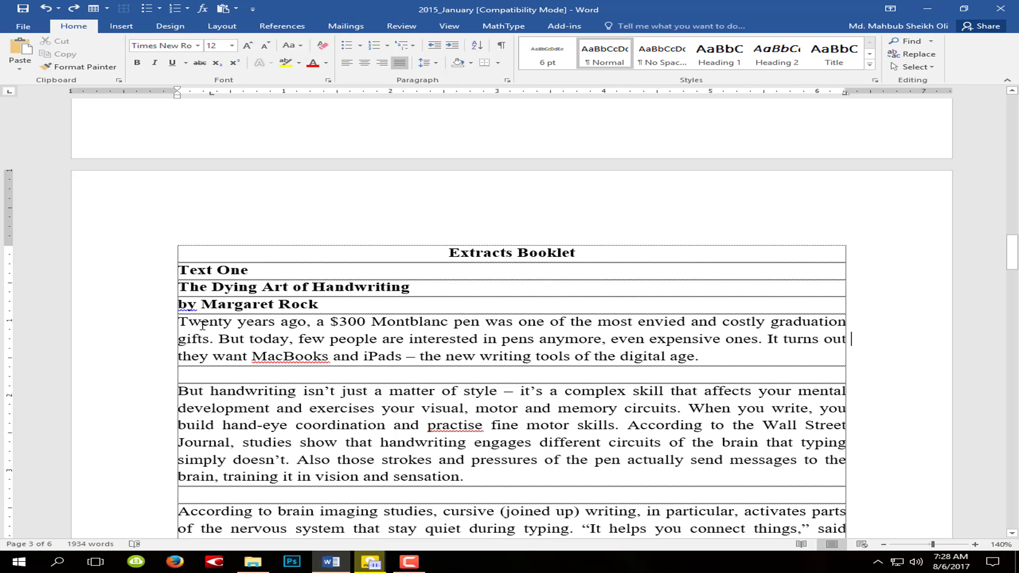
Step: Select the "Text One" heading one character at a time, starting before its first letter
click(178, 270)
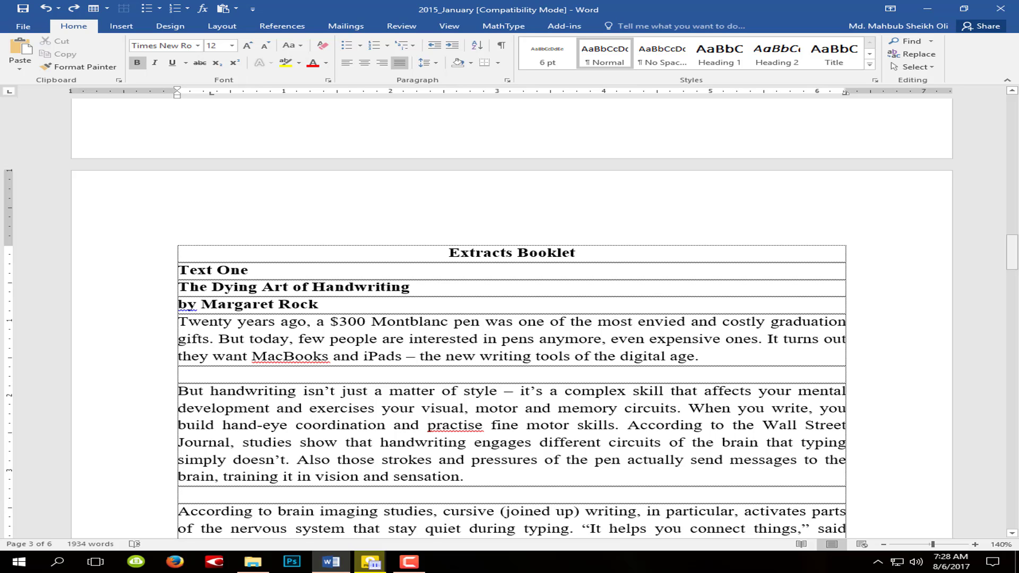
key(shift+Right)
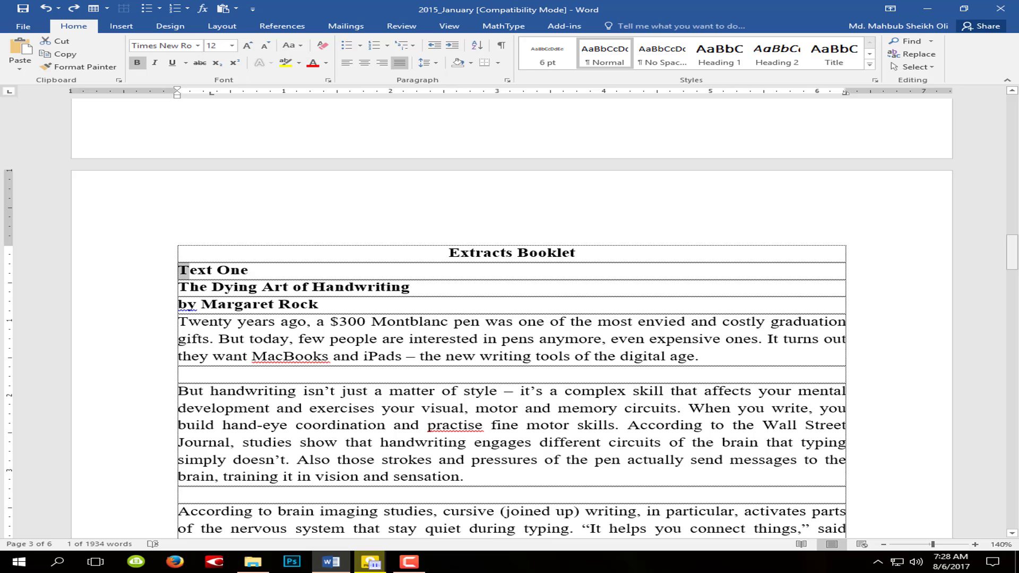
key(shift+Right)
key(shift+Right)
key(shift+Right)
key(shift+Right)
key(shift+Right)
key(shift+Right)
key(shift+Right)
key(shift+Right)
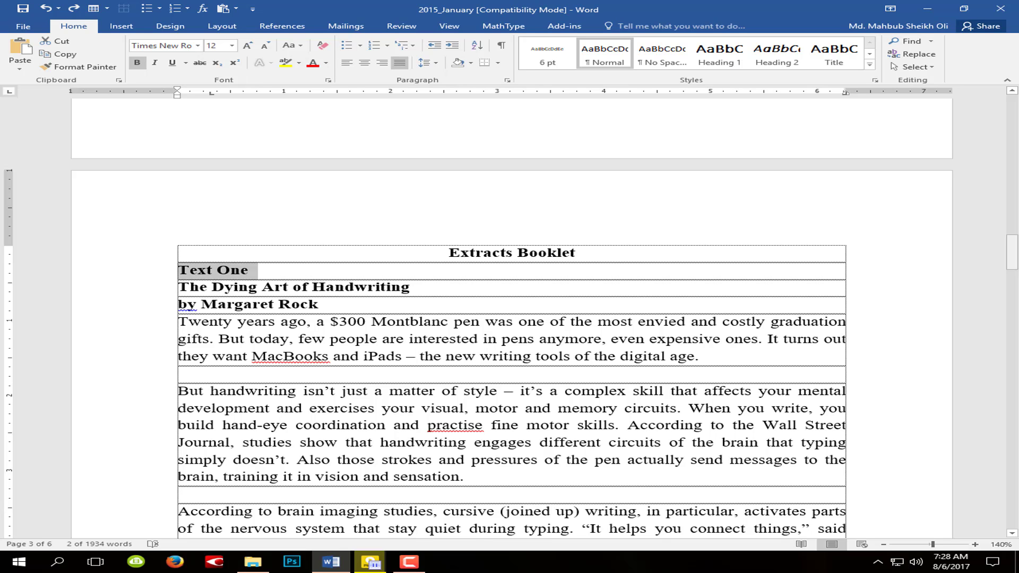
Step: Shrink the "Text One" selection one character at a time, back into the word "Text"
key(shift+Left)
key(shift+Left)
key(shift+Left)
key(shift+Left)
key(shift+Left)
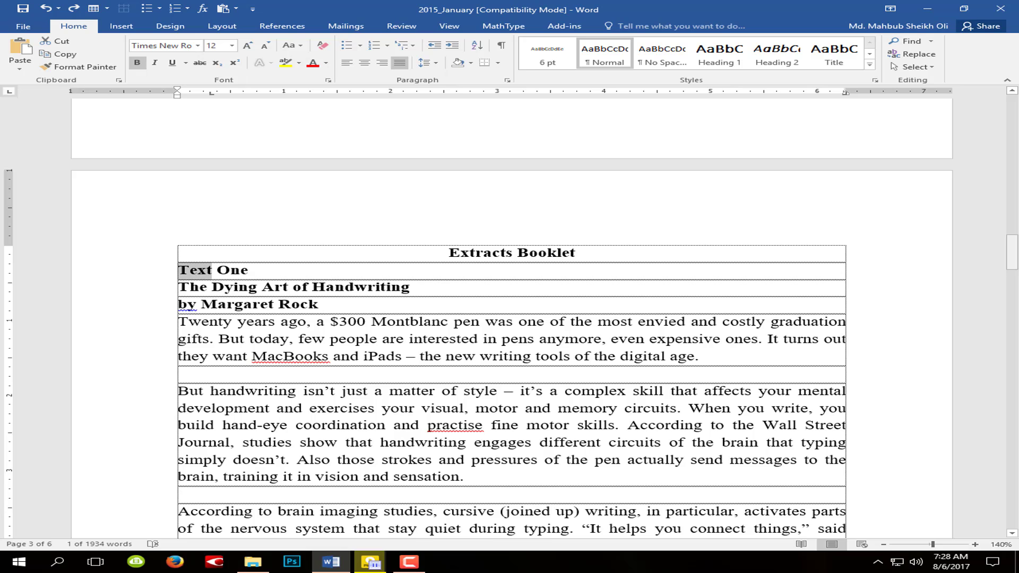
key(shift+Left)
Step: Extend the selection line by line from "Text One" through the paragraph ending "advantages to cursive", and clear it
key(shift+Down)
key(shift+Down)
key(shift+Down)
key(shift+Down)
key(shift+Down)
key(shift+Down)
key(shift+Down)
key(shift+Down)
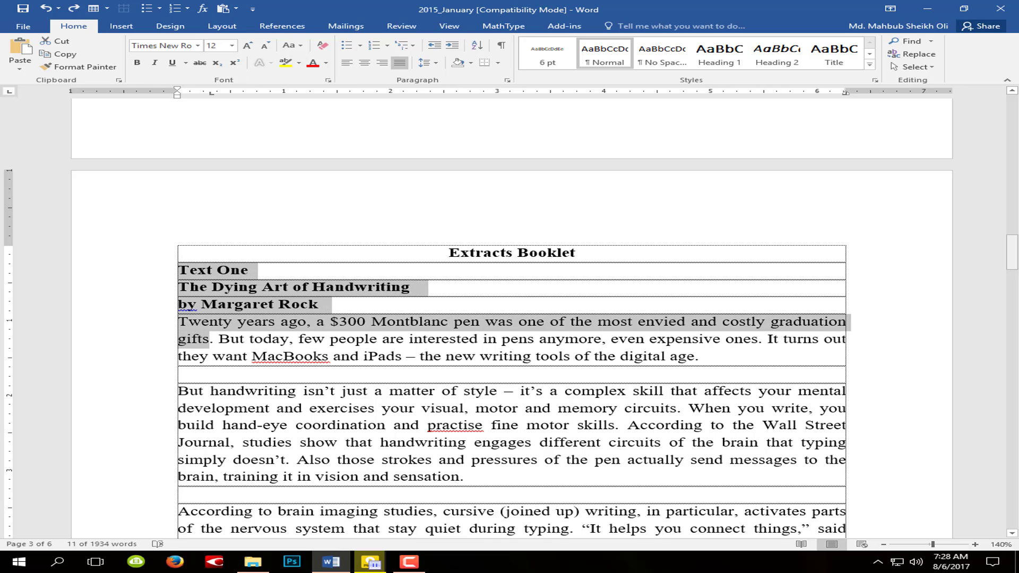
key(shift+Down)
key(shift+Down)
key(shift+Down)
key(shift+Down)
key(shift+Down)
key(shift+Down)
key(shift+Down)
key(shift+Down)
key(shift+Down)
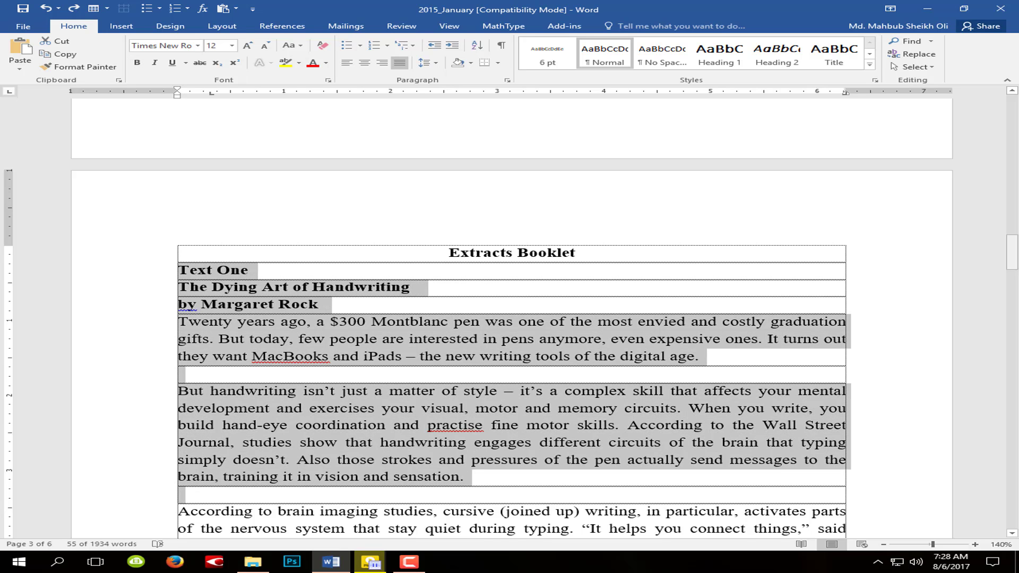
key(shift+Down)
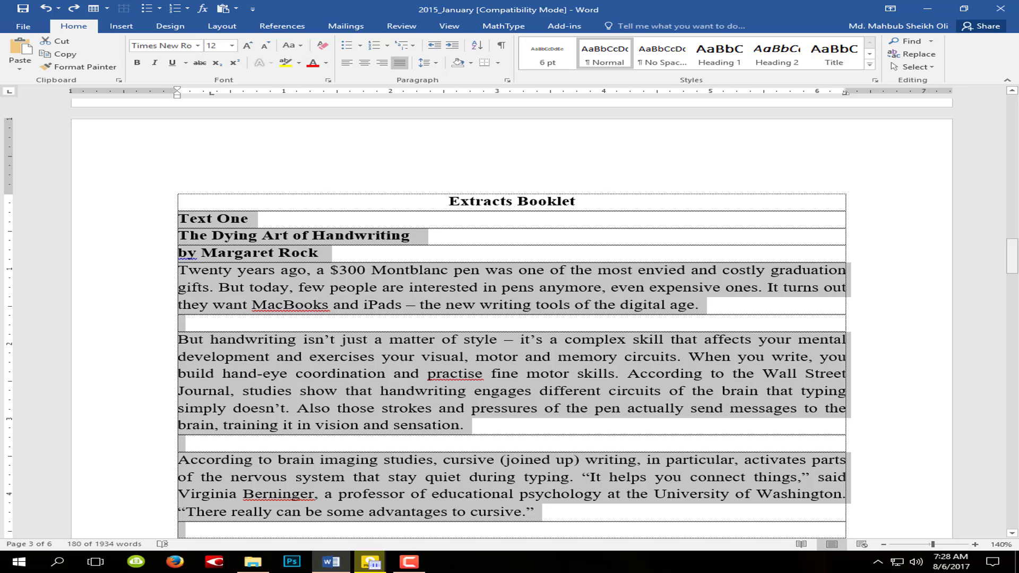
click(299, 306)
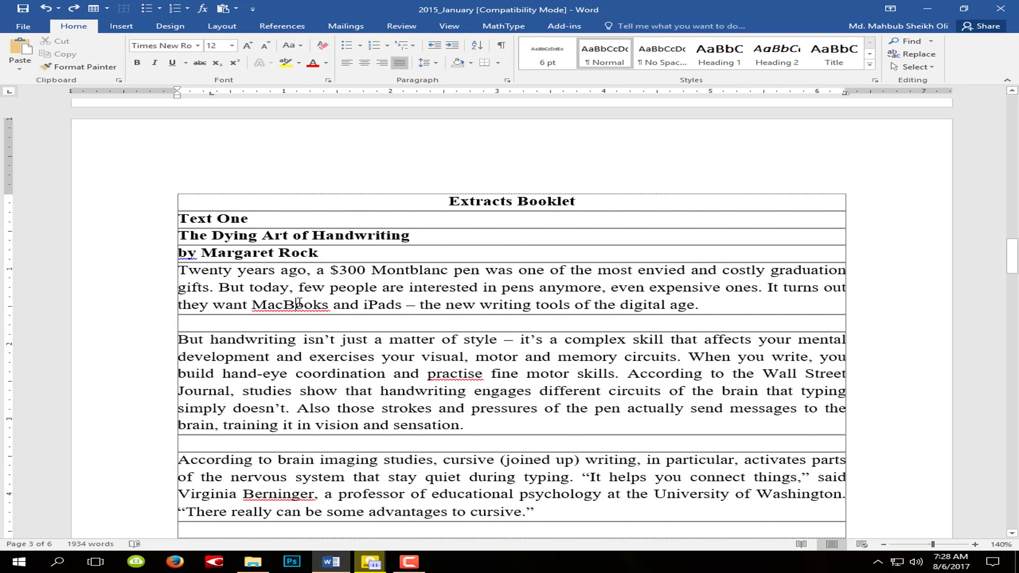
Step: Select the text from "Text One" to "simply doesn't" in the second paragraph, and clear the selection
click(179, 219)
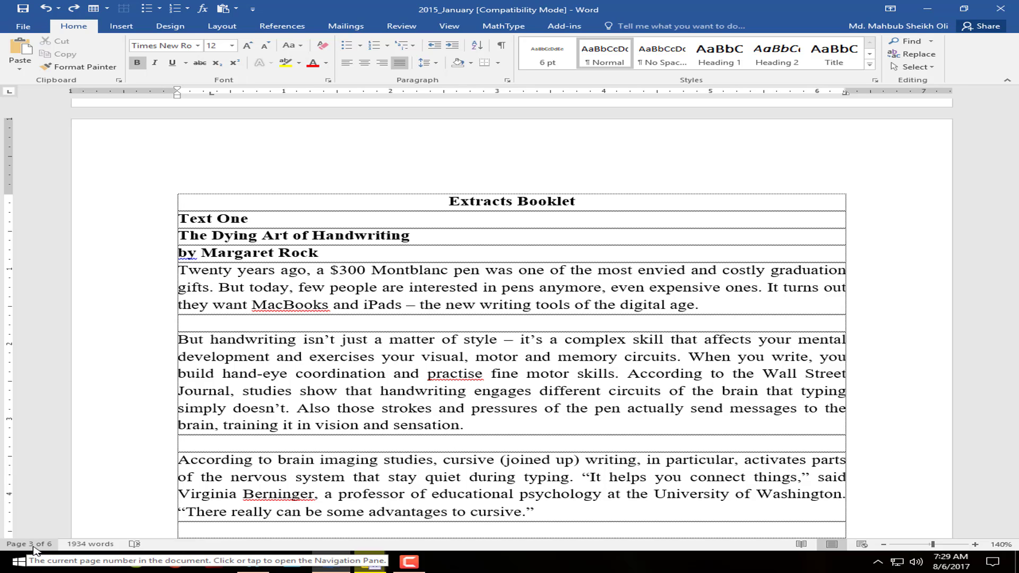
click(282, 322)
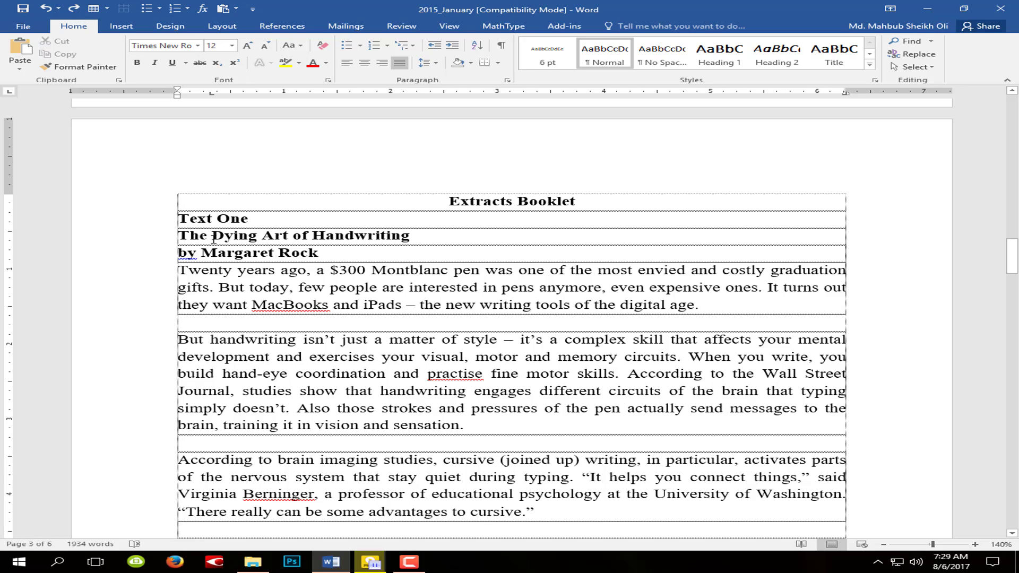
drag(181, 219, 283, 411)
scroll(271, 417, down, 5)
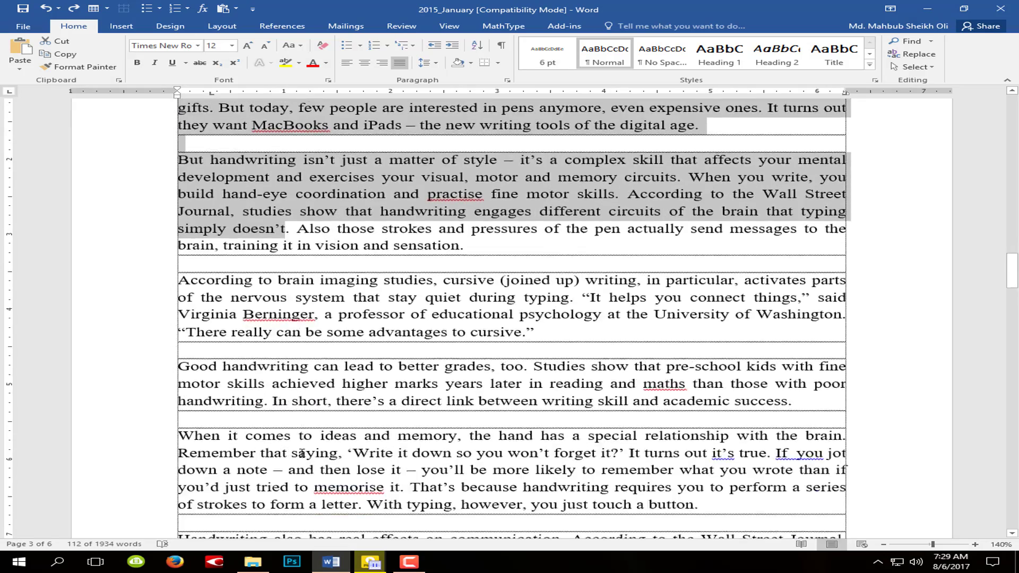
scroll(264, 423, up, 6)
click(264, 423)
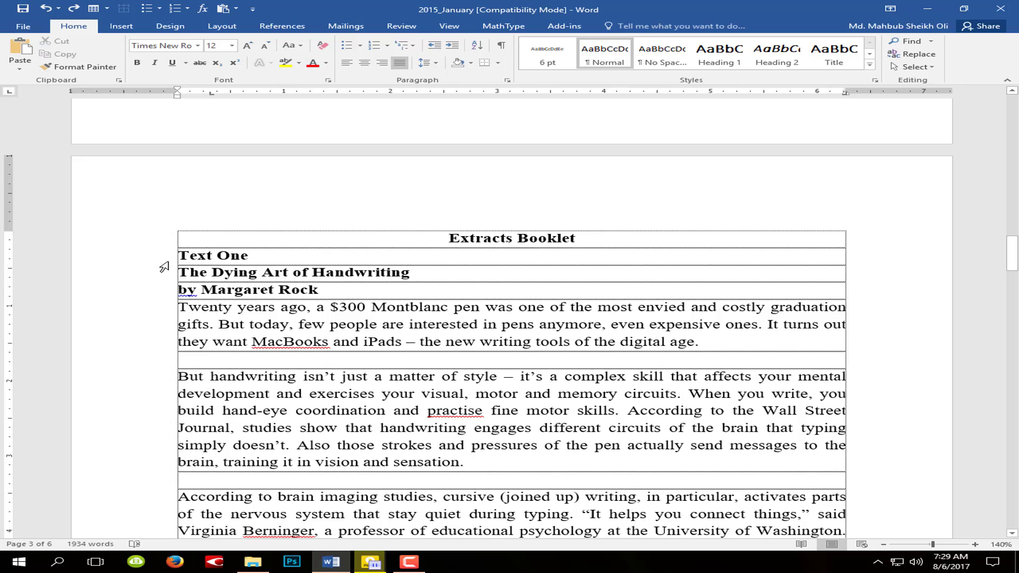
Step: Select the text from "Text One" across several paragraphs to "Critics say the decline", and clear the selection
drag(178, 255, 315, 534)
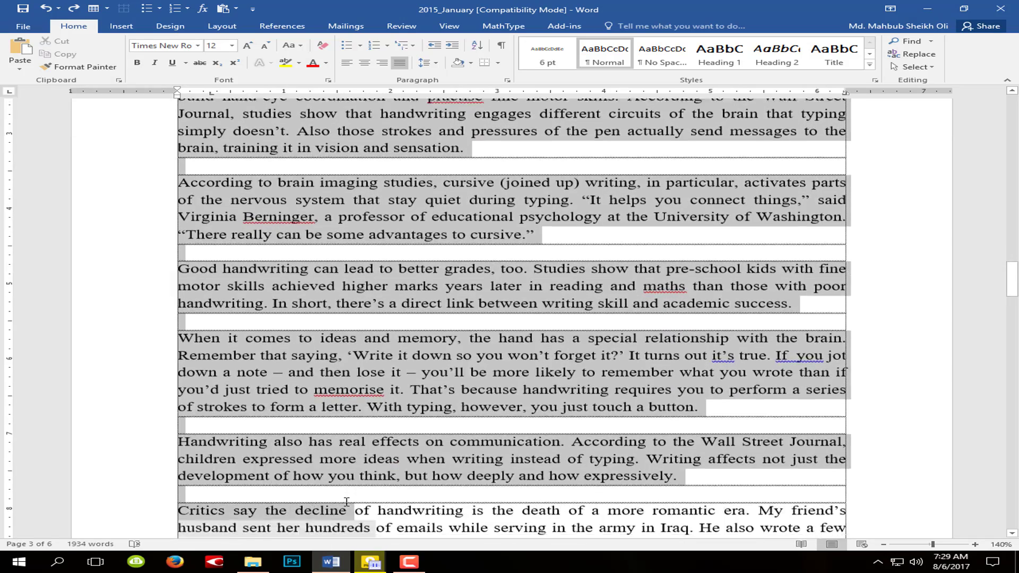
scroll(295, 382, up, 10)
click(253, 374)
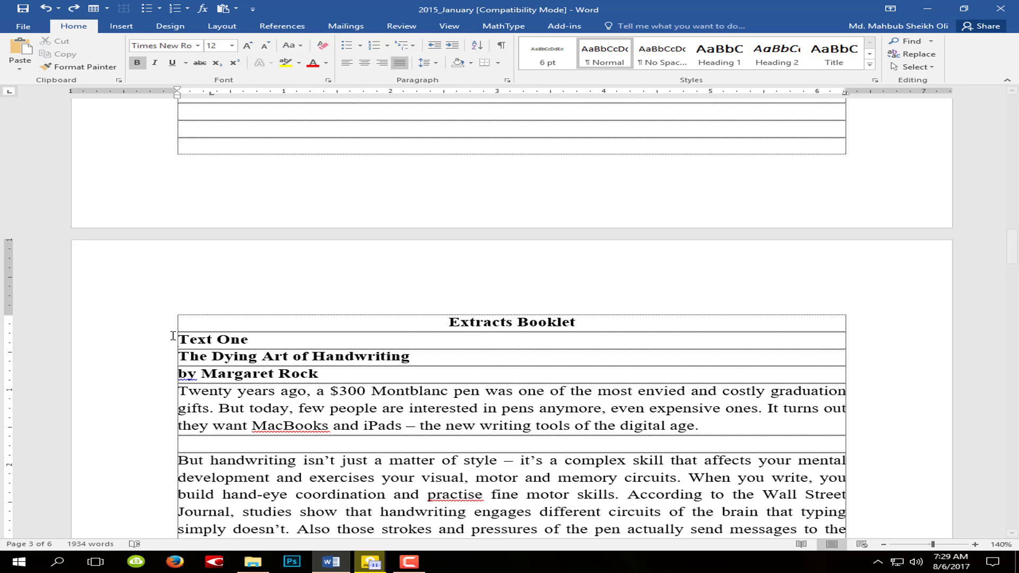
Step: Select all text from the "Text One" heading to the end of the document
key(ctrl+shift+End)
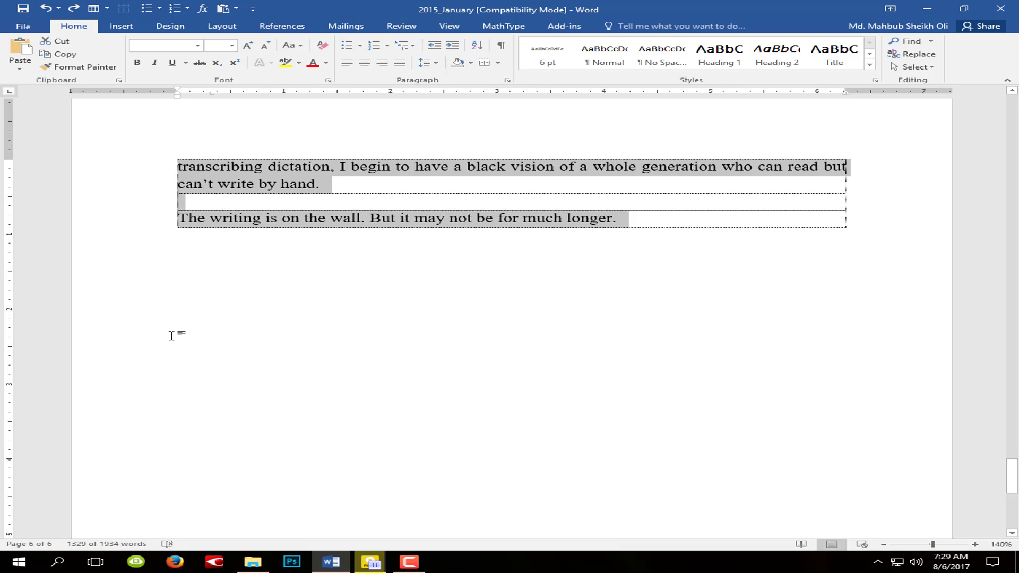
scroll(243, 353, up, 10)
scroll(314, 354, up, 2)
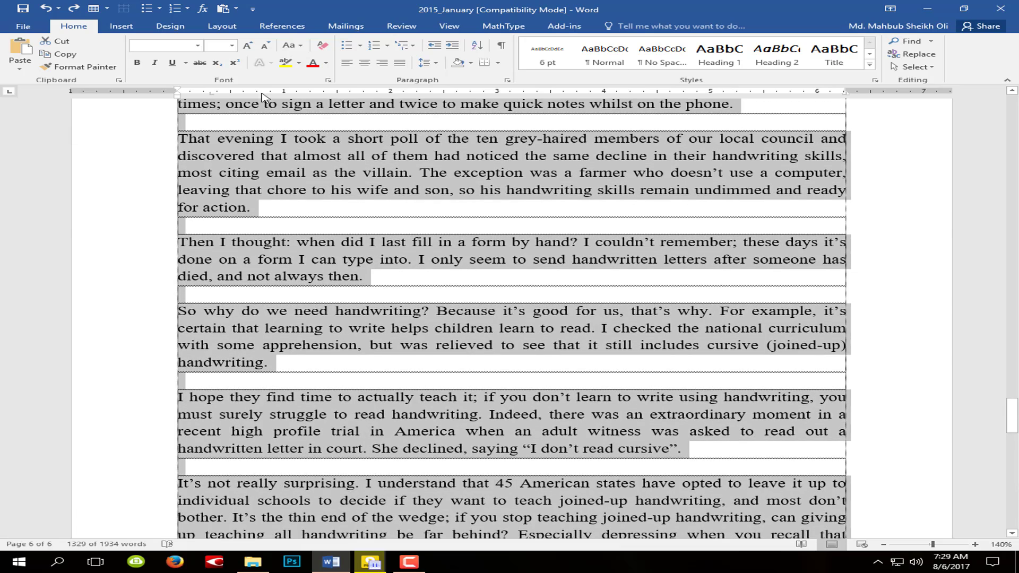
Step: Apply italics to the selected passage from "Text One" onward and remove them again
click(155, 63)
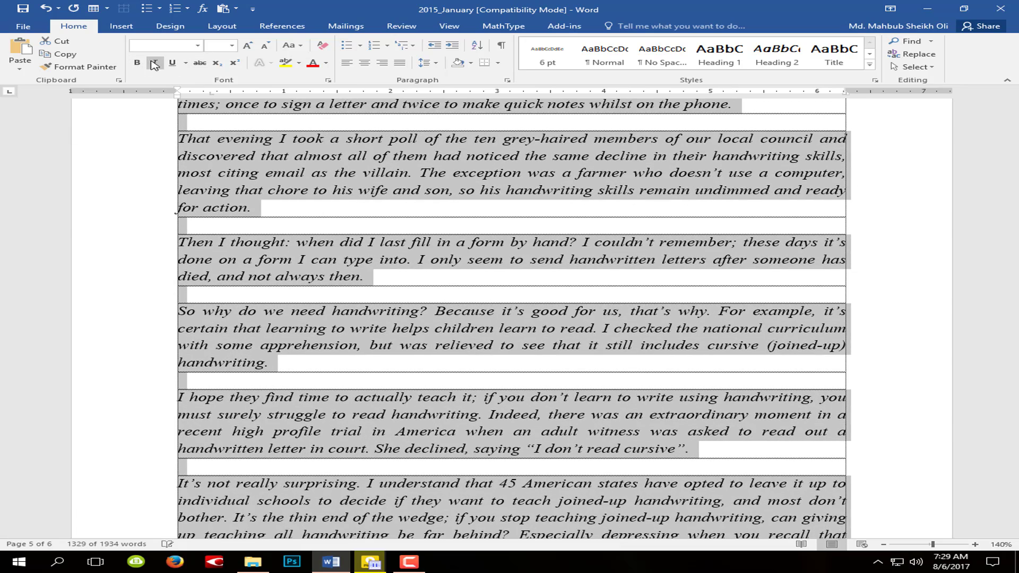
click(156, 64)
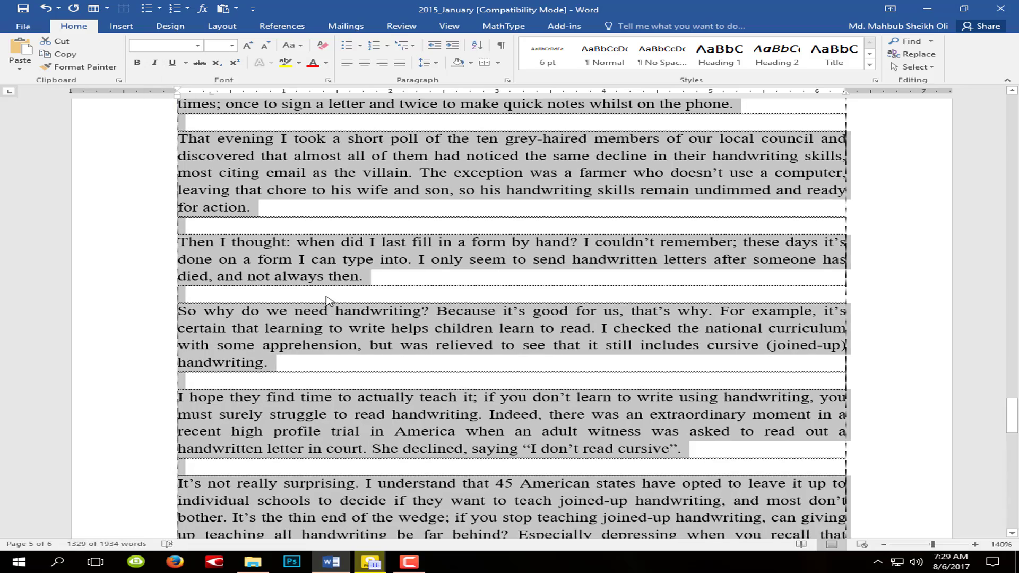
scroll(386, 342, up, 8)
scroll(386, 343, up, 20)
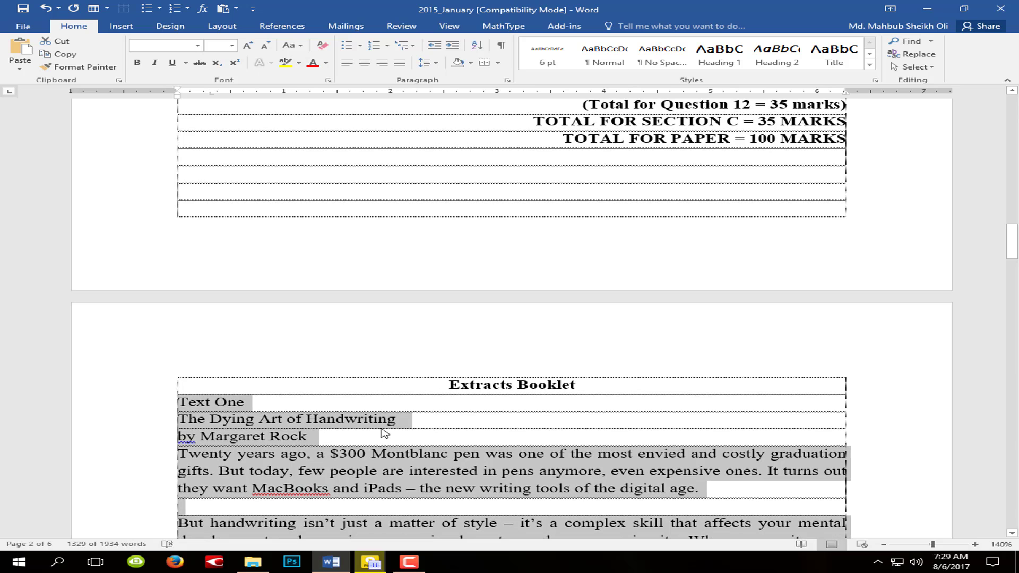
Step: Undo the recent bold and italic changes to the passage from "Text One" onward, and place the cursor at the end of the author line
click(335, 419)
key(ctrl+z)
key(ctrl+z)
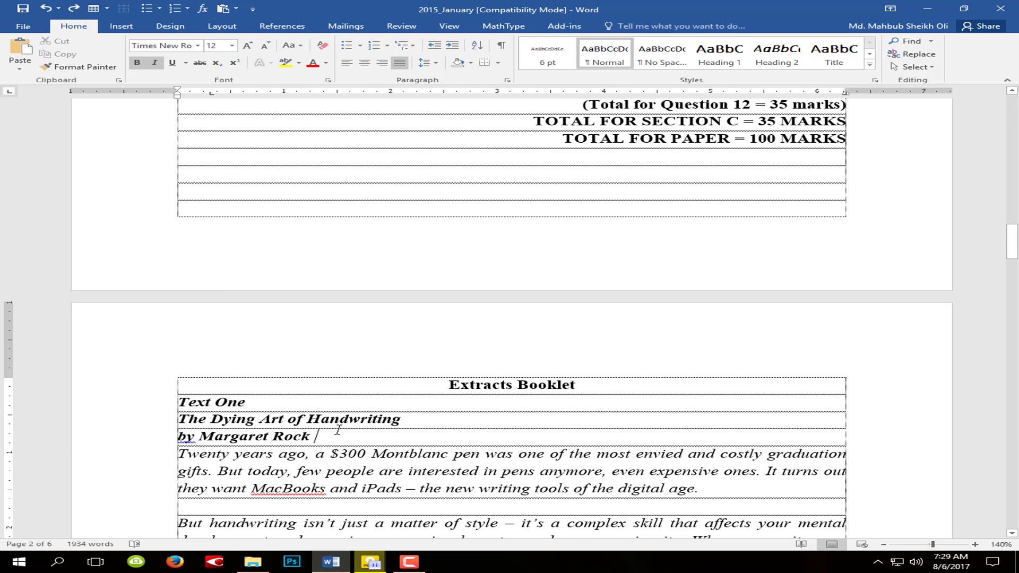
key(ctrl+i)
click(342, 441)
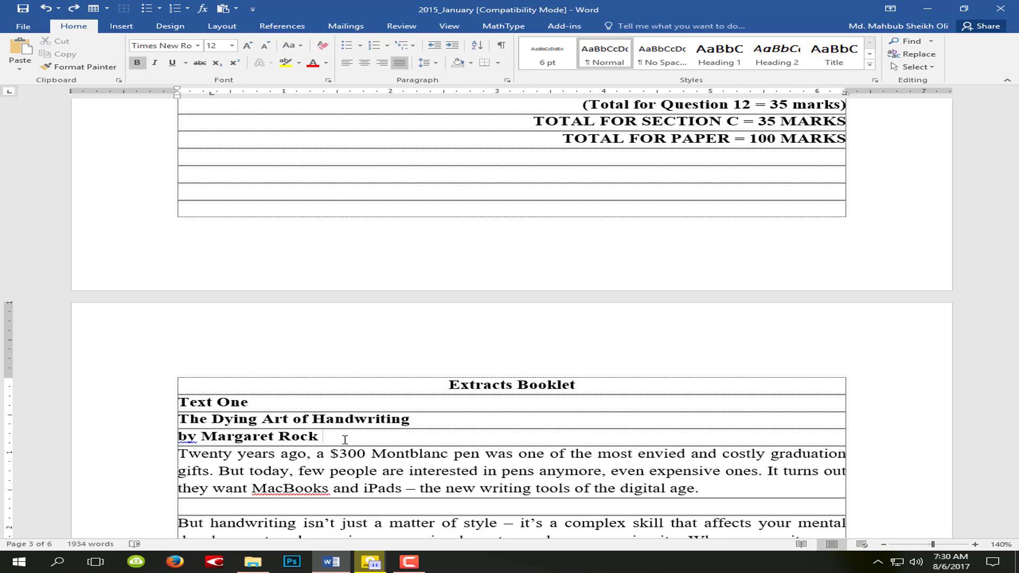
Step: Select everything from the author line back to the start of the document, and try a yellow highlight on it
key(ctrl+shift+Home)
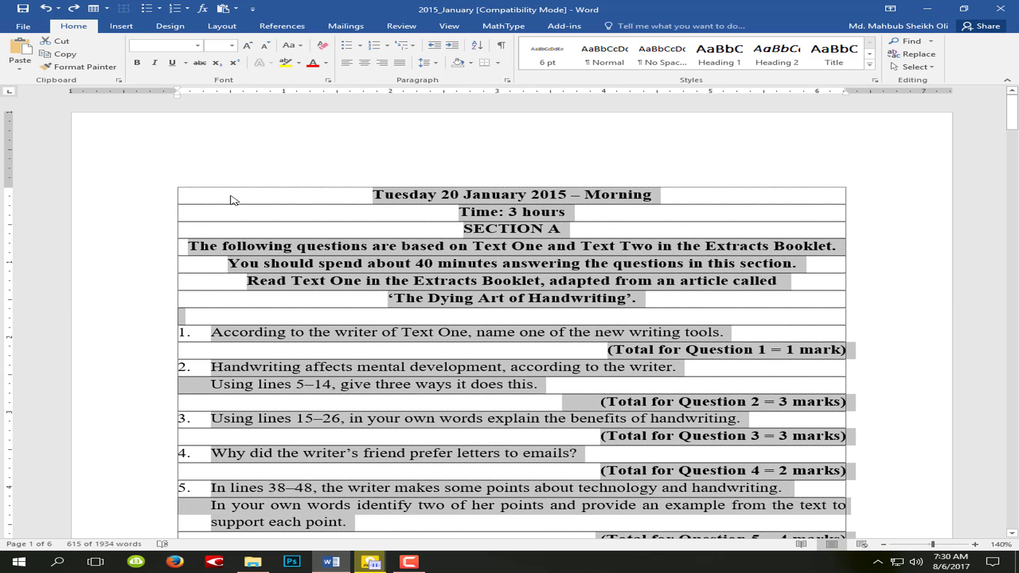
click(291, 65)
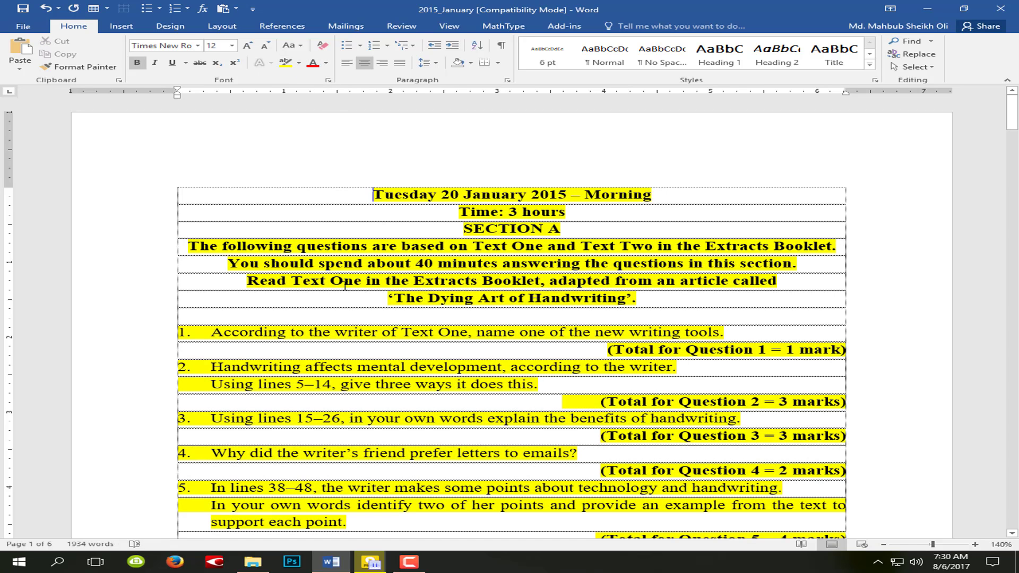
key(ctrl+z)
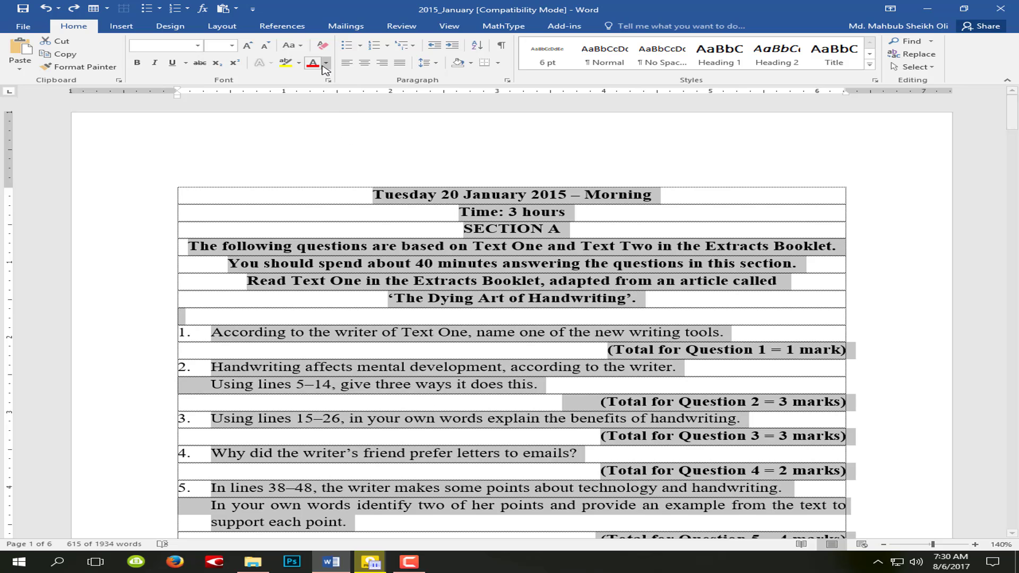
Step: Colour the selected text before the cursor position red and clear the selection
click(315, 65)
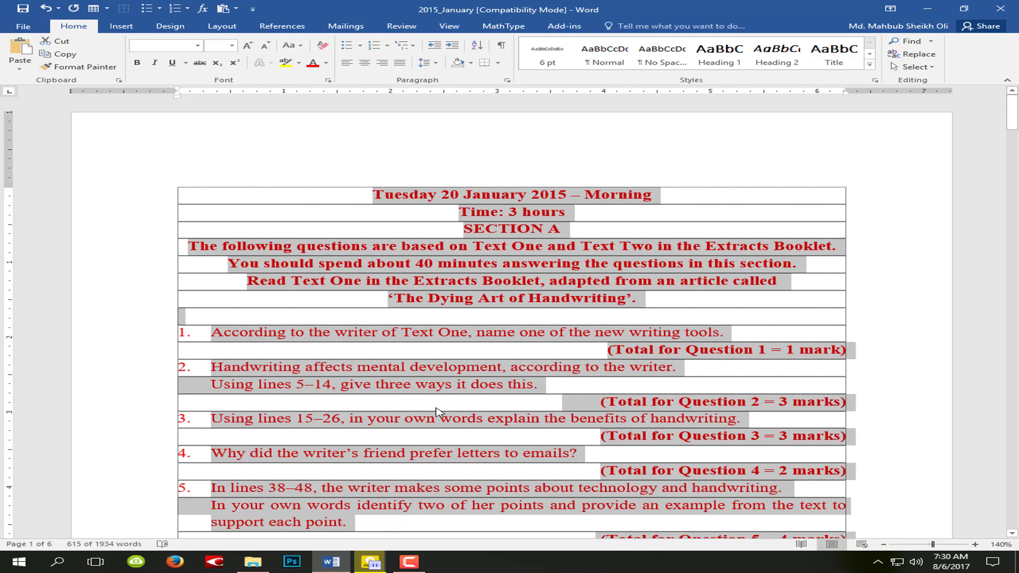
click(431, 392)
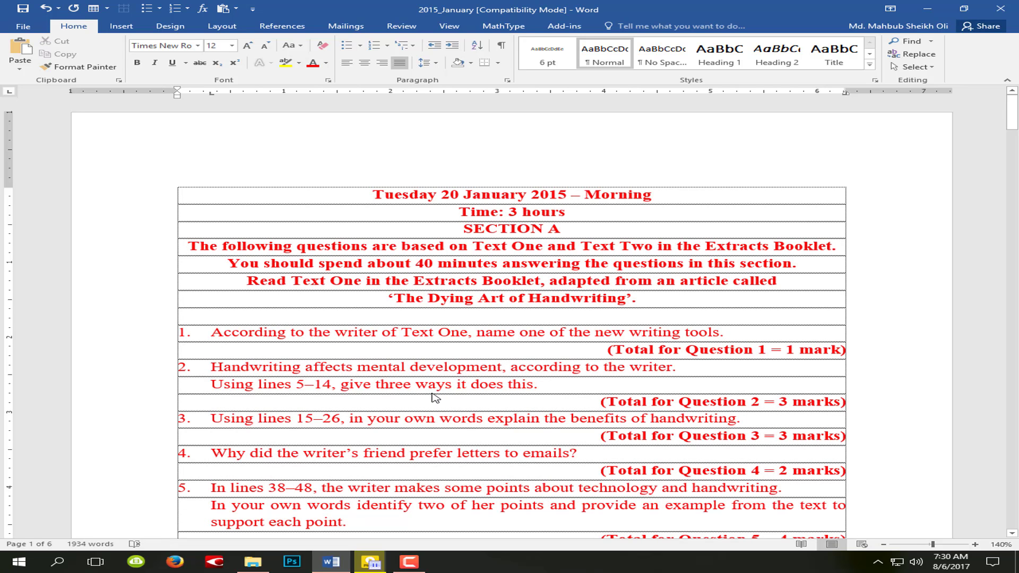